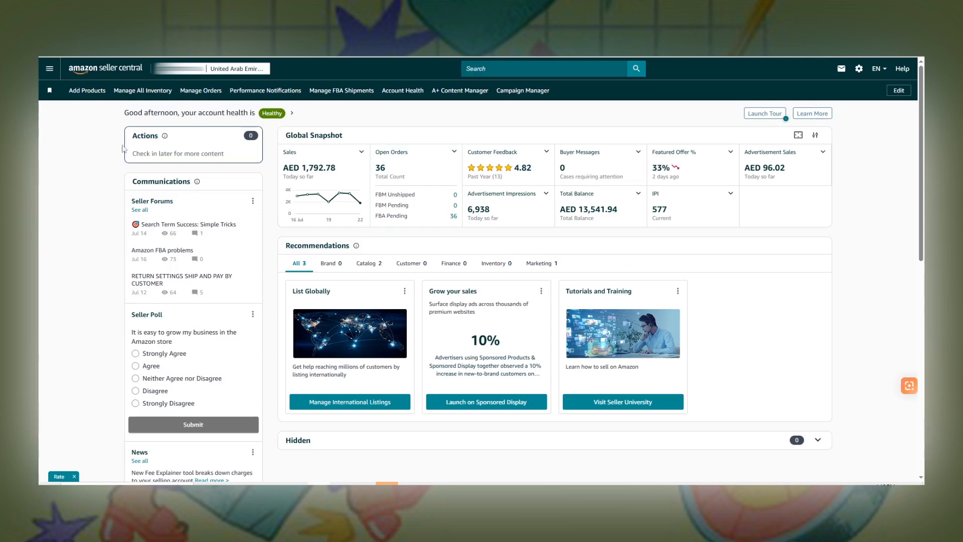
Step: Open the Upload and Manage Videos page, check the recommended video type, and start a new video upload
left_click(48, 69)
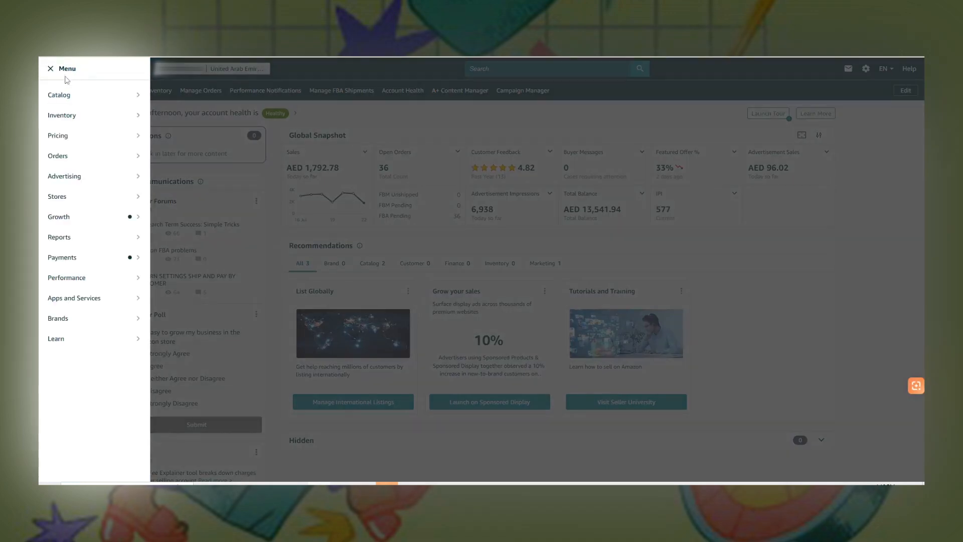
mouse_move(59, 94)
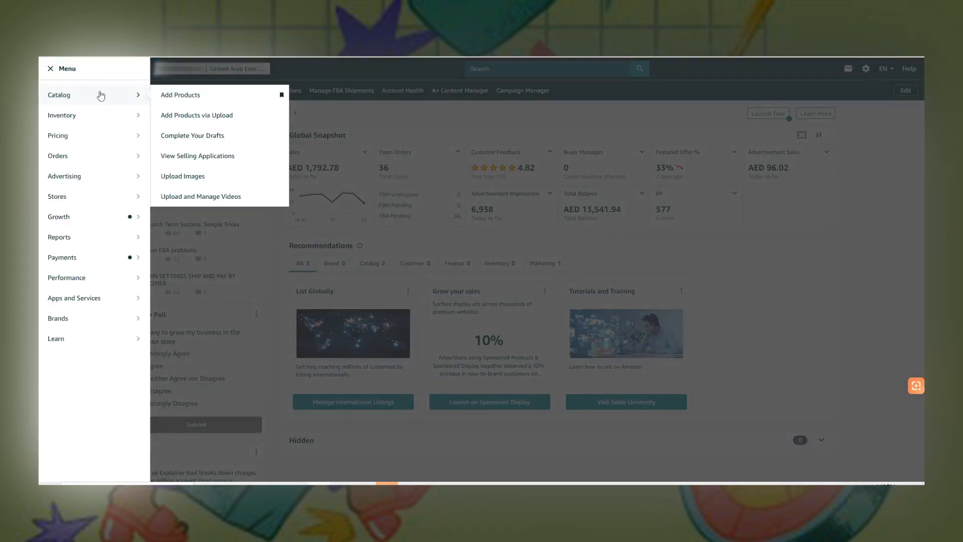
left_click(224, 198)
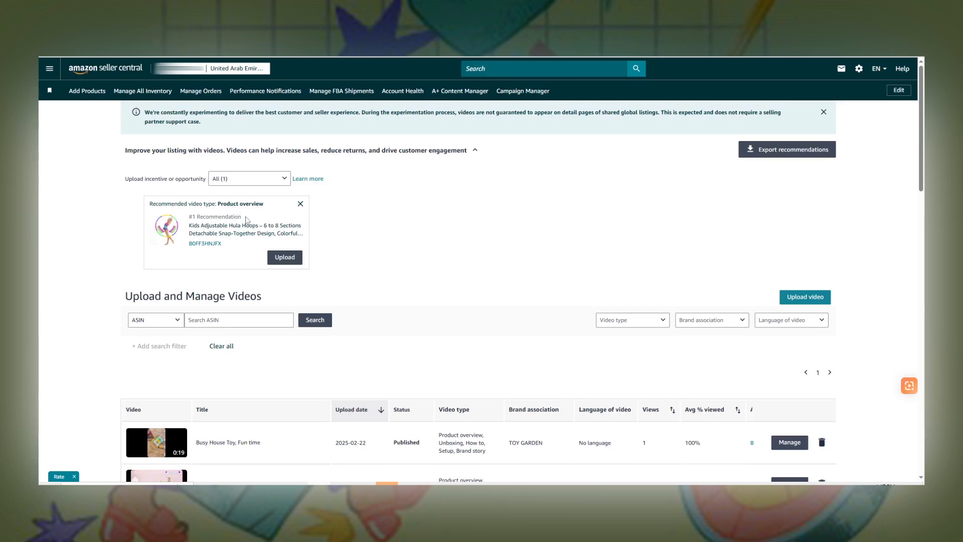
left_click_drag(264, 203, 180, 204)
left_click(449, 222)
left_click(806, 298)
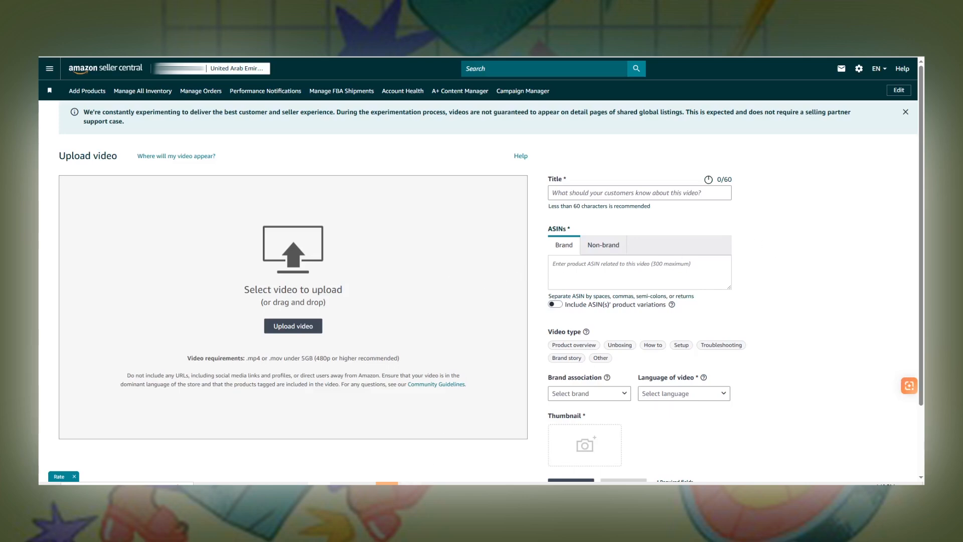
Step: Switch to Details.txt in Notepad and review the prepared ASIN, video title and video file requirements
left_click(411, 484)
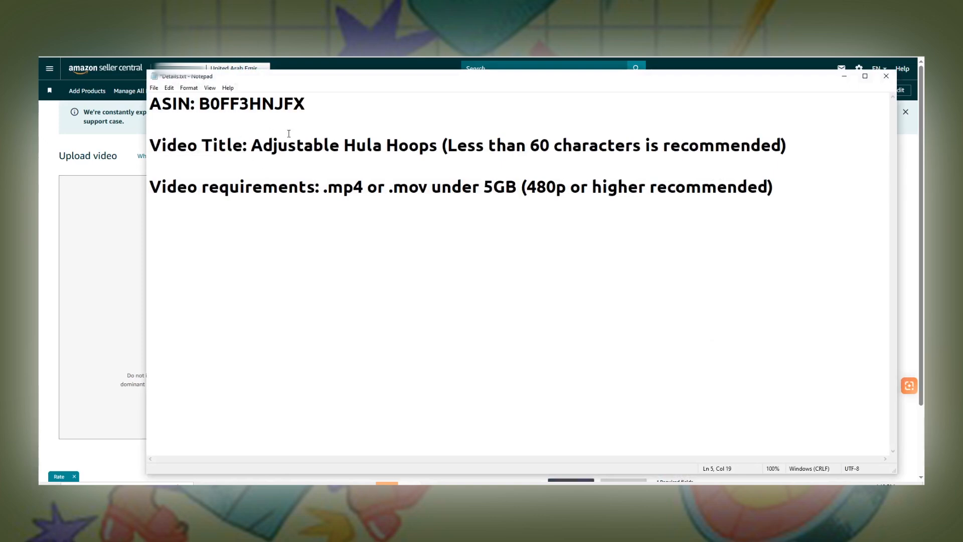
left_click_drag(315, 109, 112, 106)
left_click(227, 145)
left_click_drag(439, 145, 279, 136)
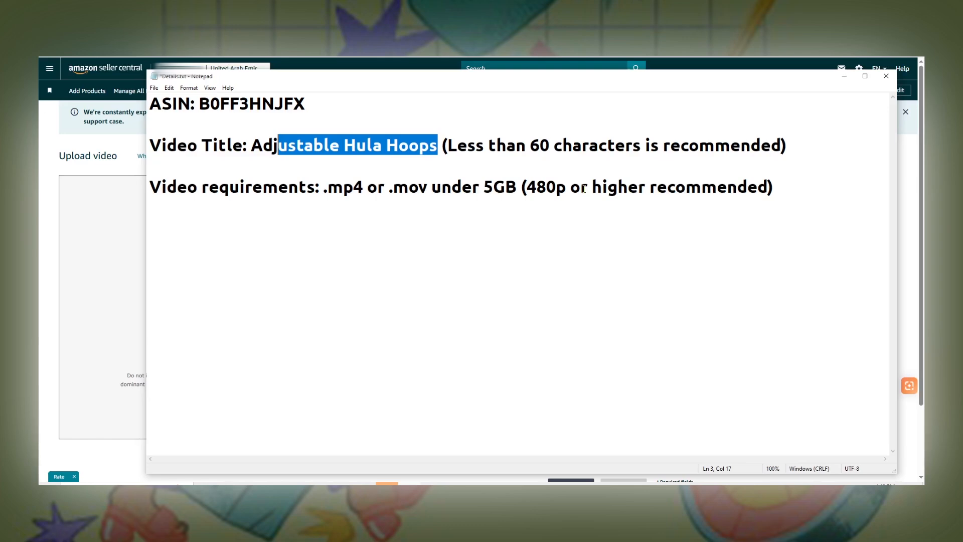
left_click_drag(570, 191, 527, 194)
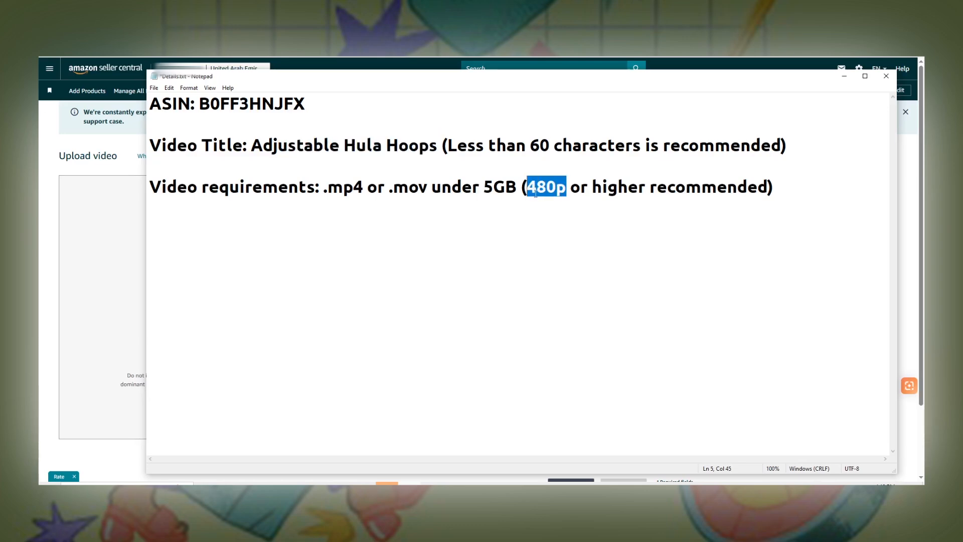
left_click(577, 195)
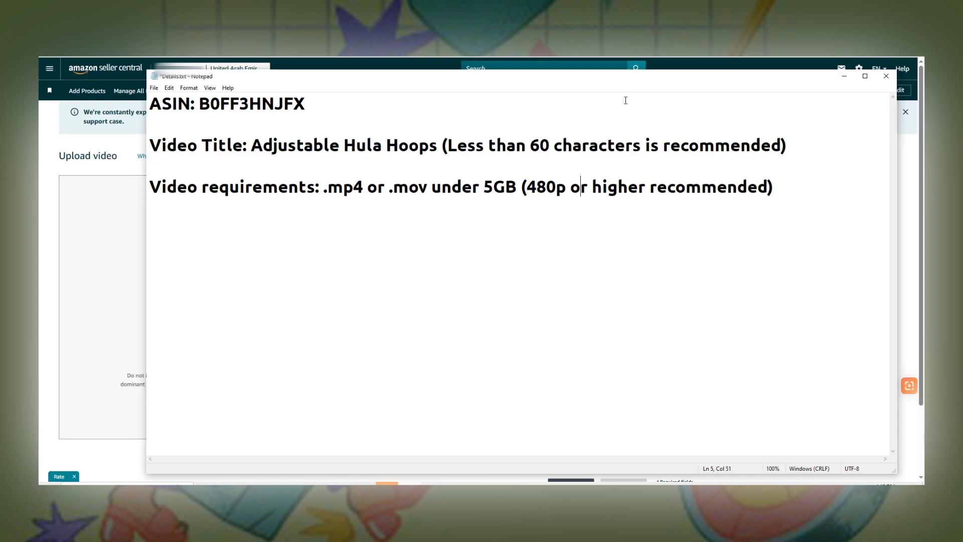
left_click(843, 79)
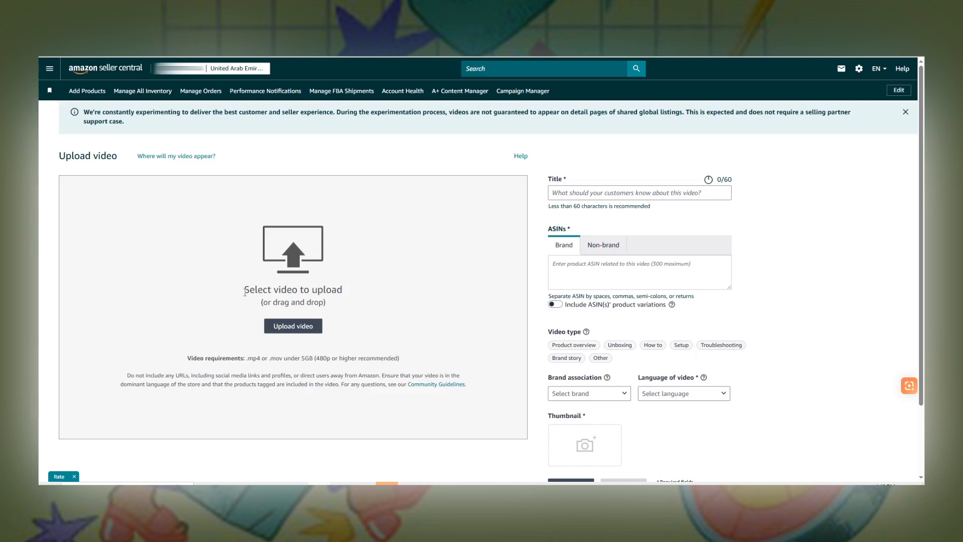
Step: Upload the file Hoops-kids-video.mp4 and play a few seconds of it in the preview
left_click(296, 327)
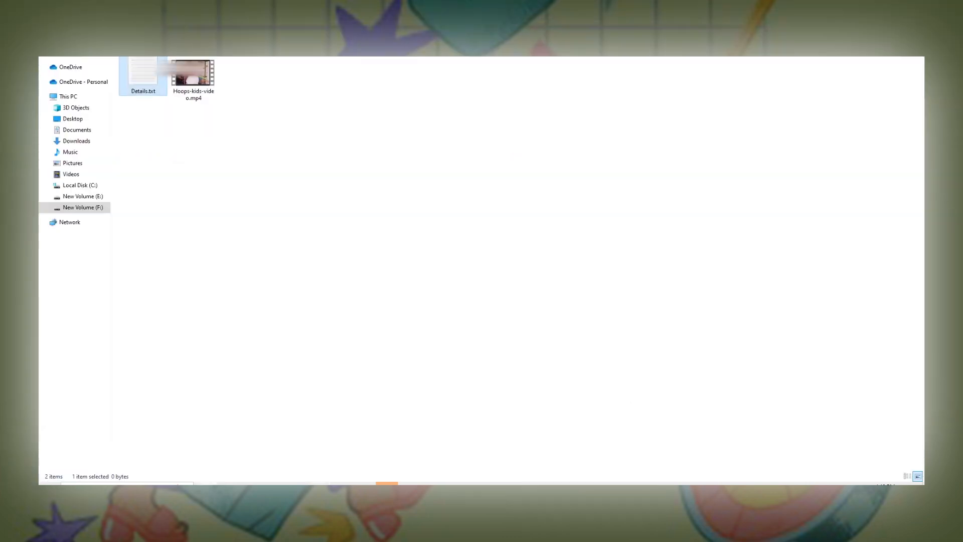
left_click(253, 161)
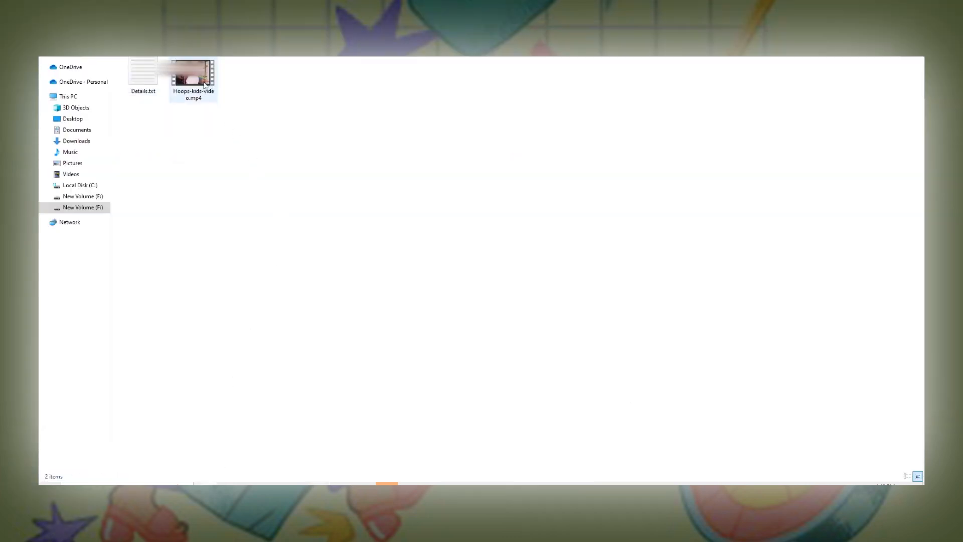
left_click(203, 89)
left_click_drag(195, 81, 303, 274)
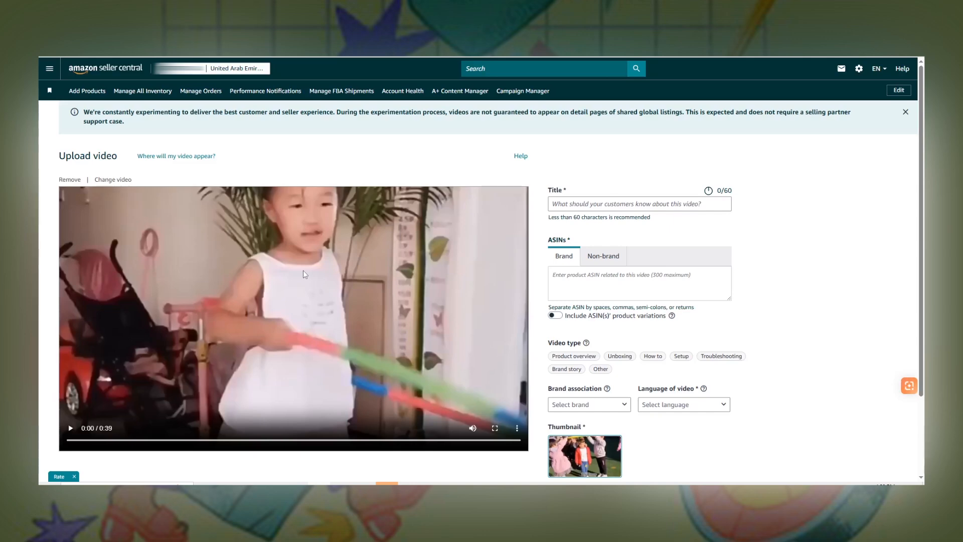
left_click(70, 428)
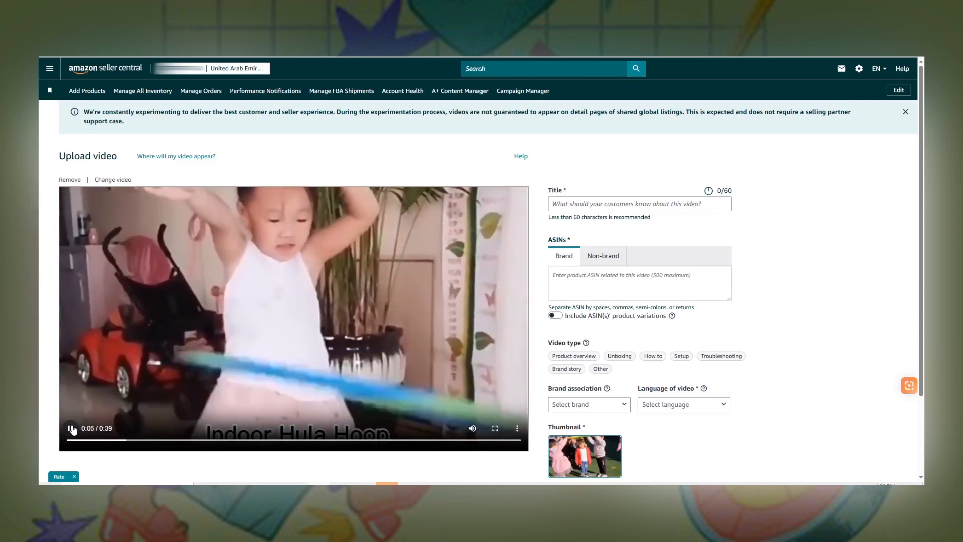
left_click(71, 428)
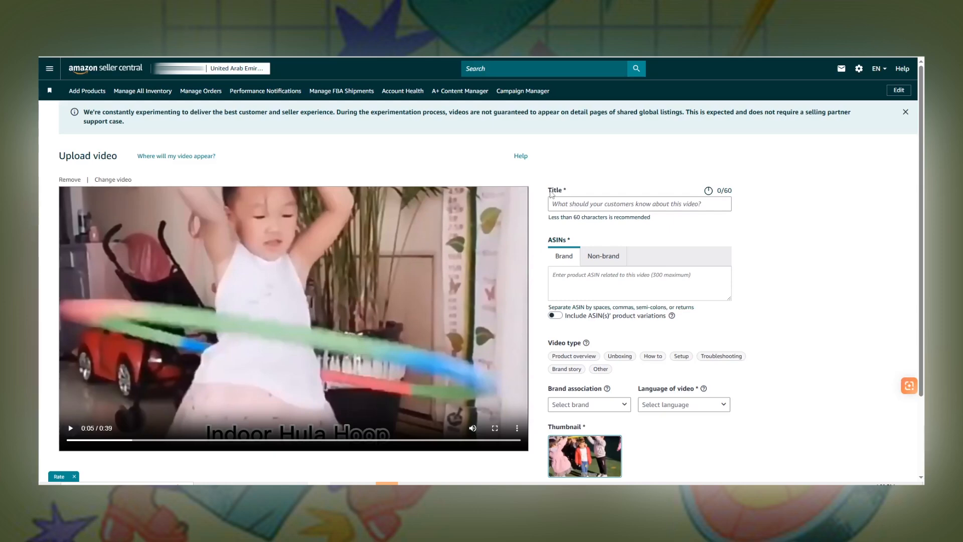
Step: Copy the title "Adjustable Hula Hoops" from the Details.txt notes in Notepad and enter it as the video's title
left_click(593, 205)
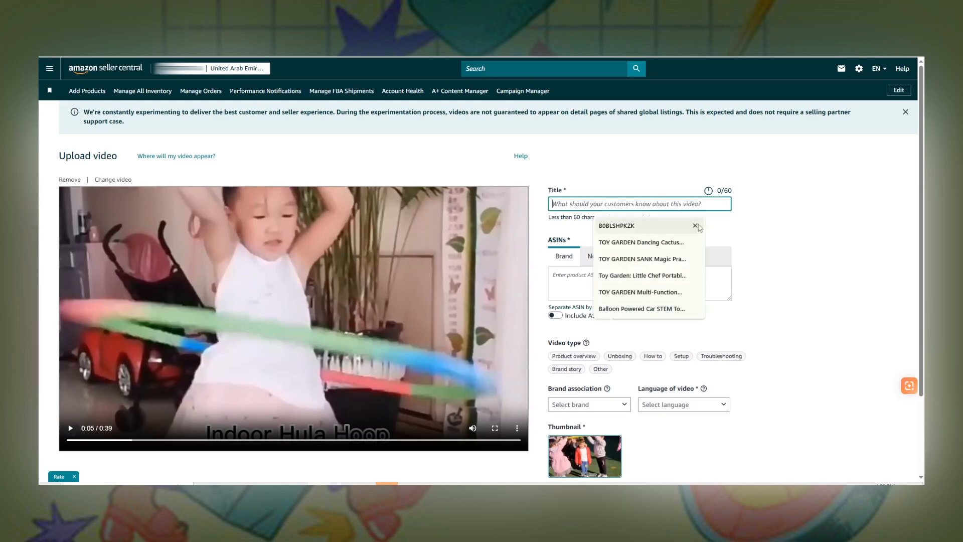
left_click(741, 226)
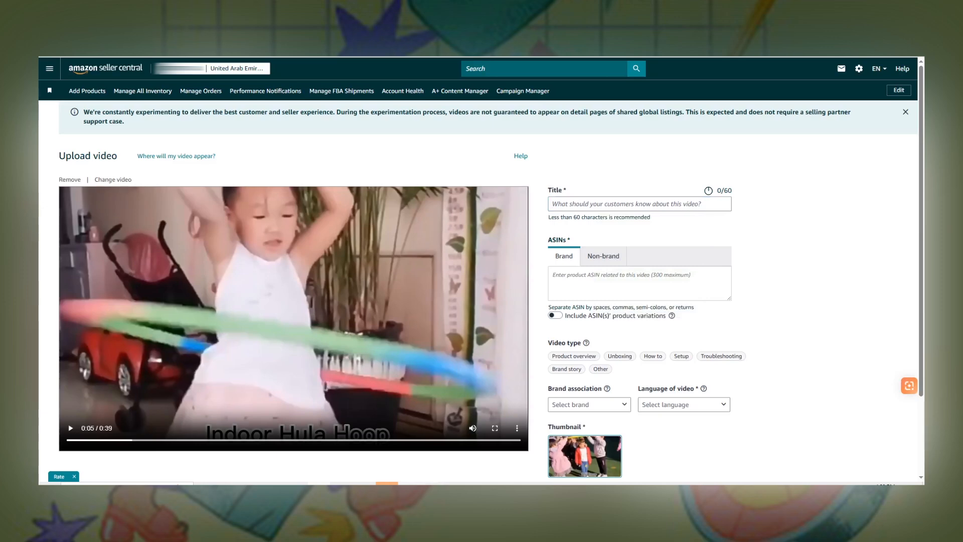
left_click(409, 483)
left_click(438, 145)
left_click_drag(437, 146, 255, 154)
key("ctrl+c")
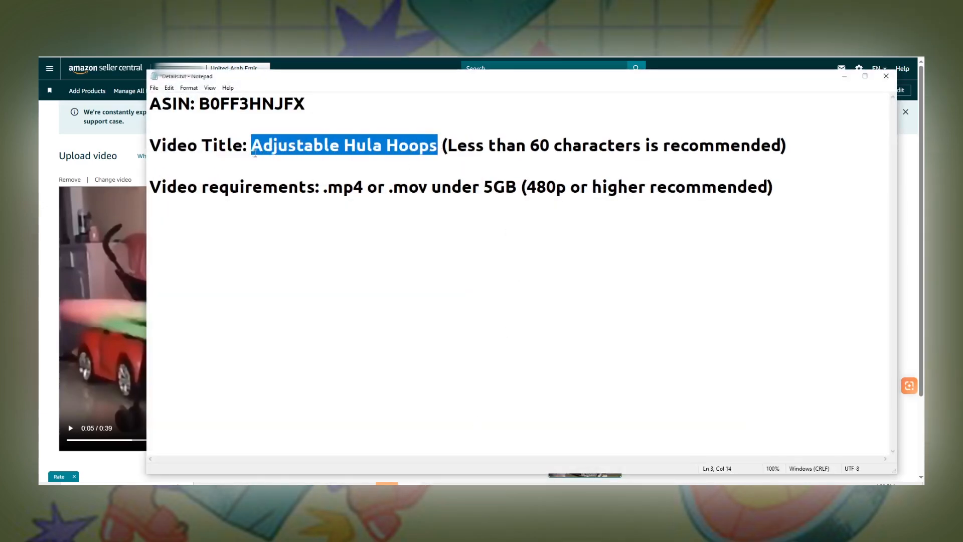
left_click(844, 76)
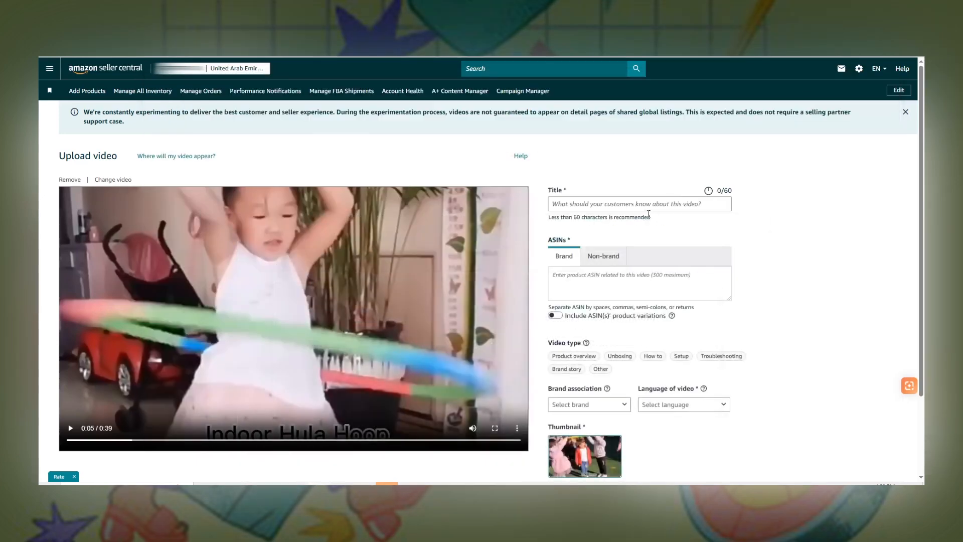
left_click(605, 205)
key("ctrl+v")
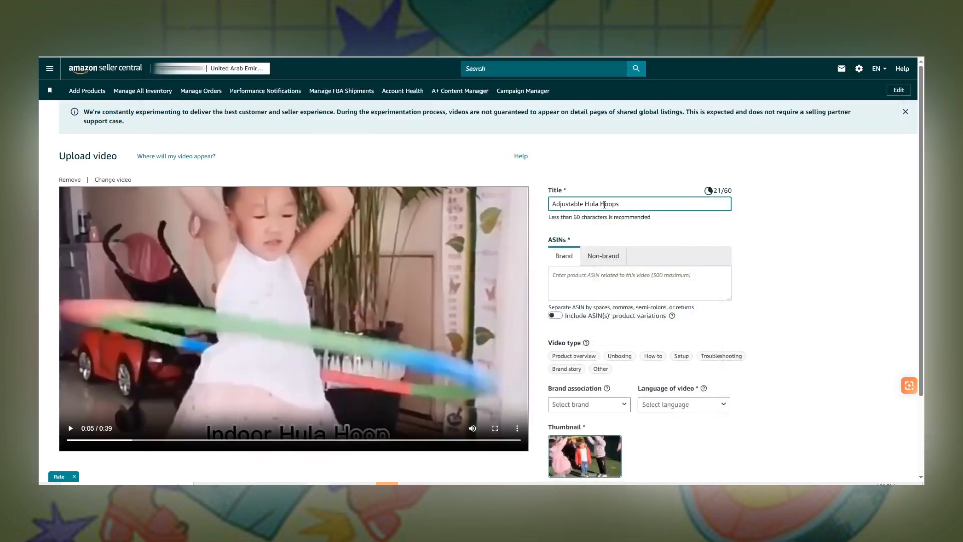
left_click(644, 227)
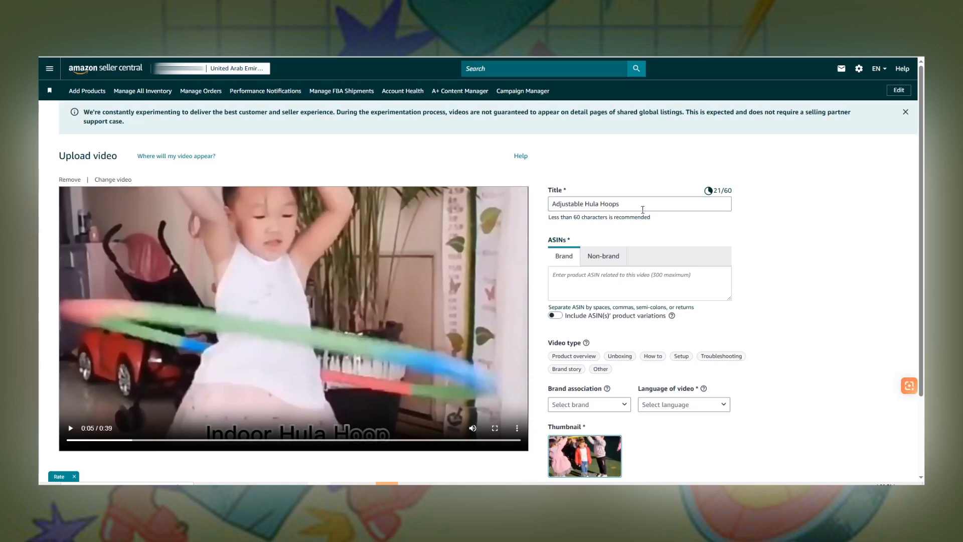
Step: Copy the ASIN B0FF3HNJFX from the Details.txt notes in Notepad and add it as the video's brand product
left_click(566, 284)
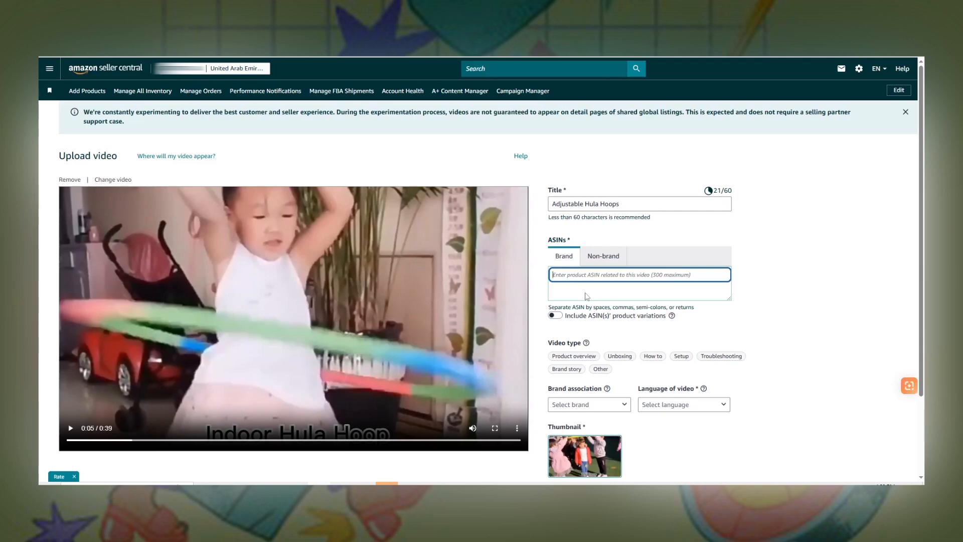
key("alt+Tab")
left_click(274, 103)
double_click(286, 103)
key("ctrl+c")
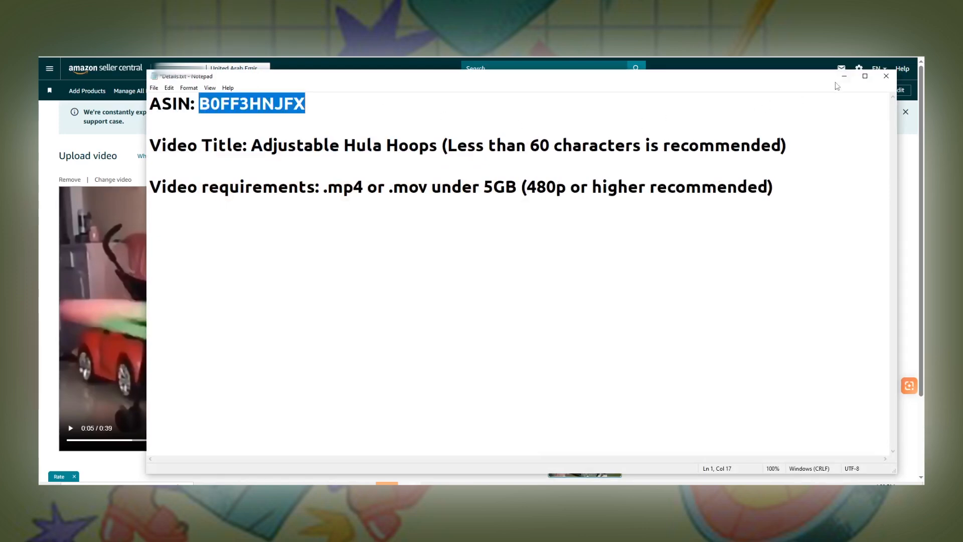
left_click(844, 75)
key("ctrl+v")
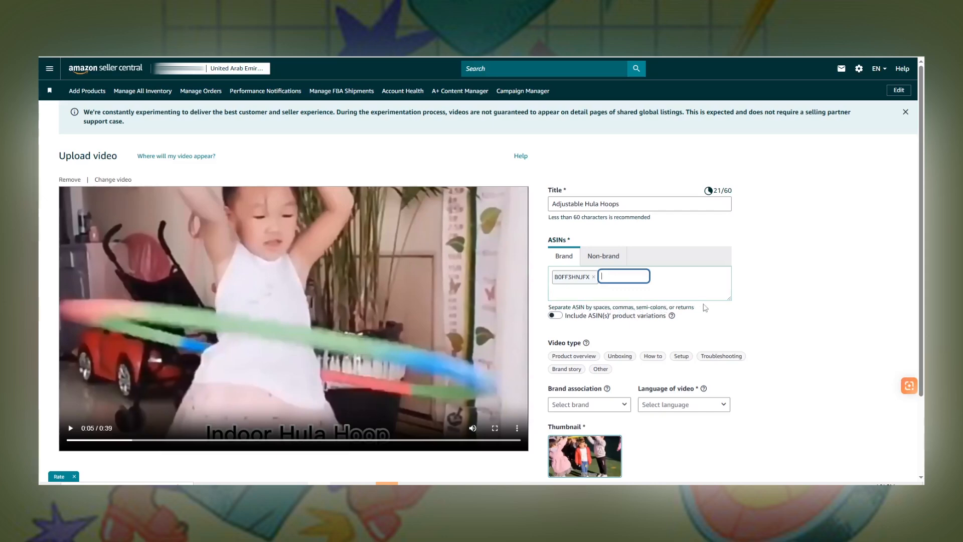
left_click_drag(696, 314, 625, 305)
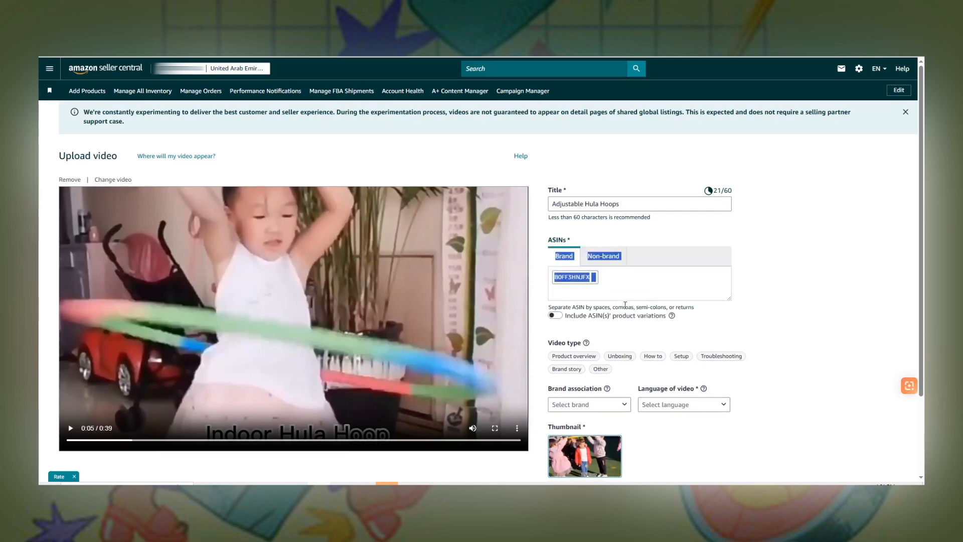
left_click(629, 290)
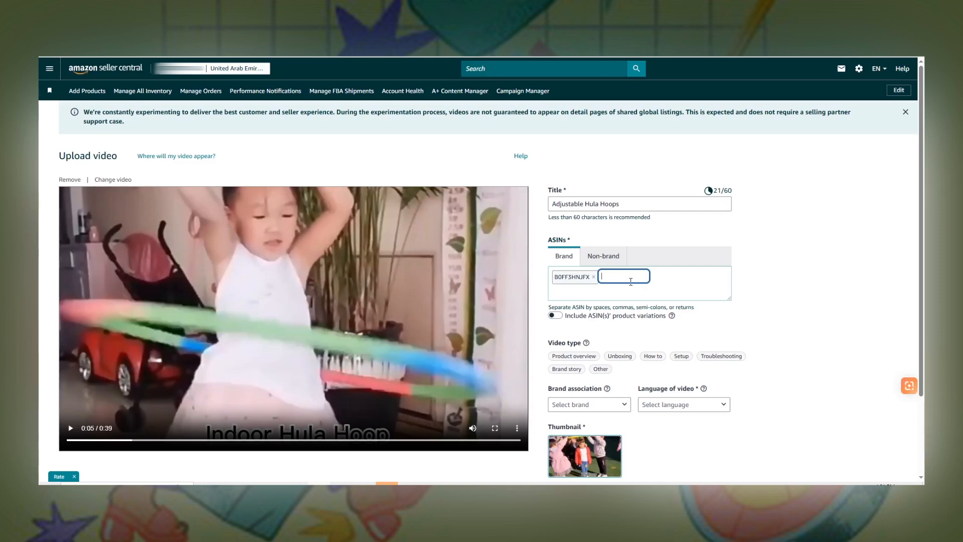
Step: Classify the video as Product overview and associate it with the brand TOY GARDEN
scroll(636, 297, "down", 1)
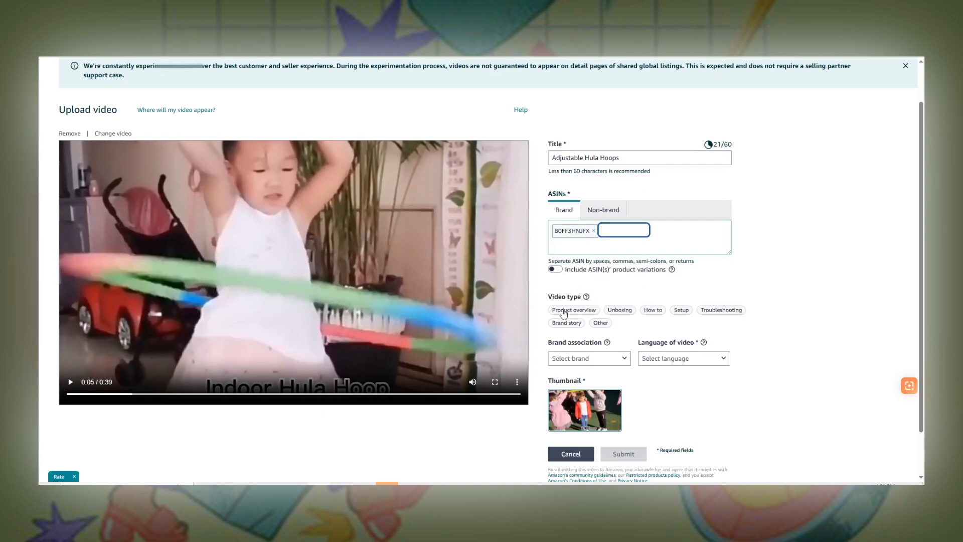
left_click(578, 314)
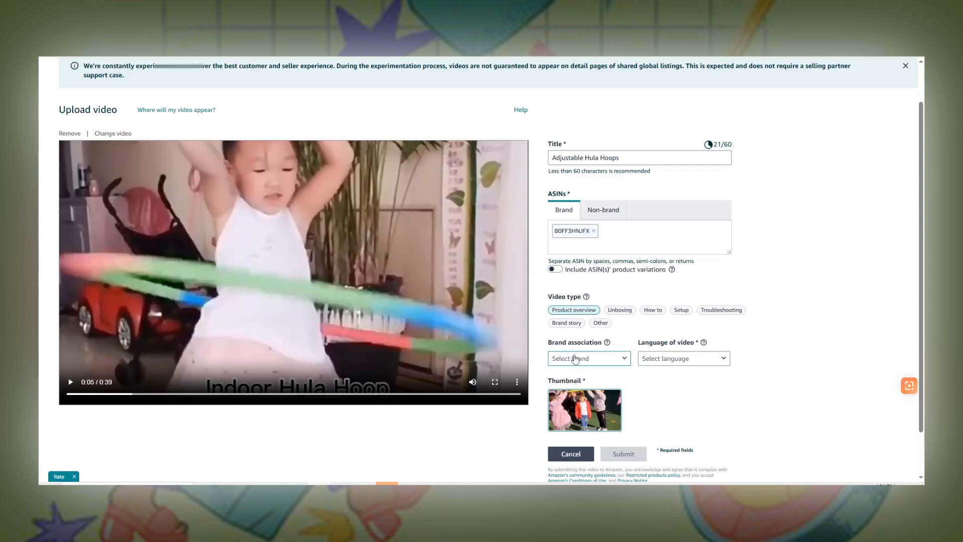
left_click(610, 360)
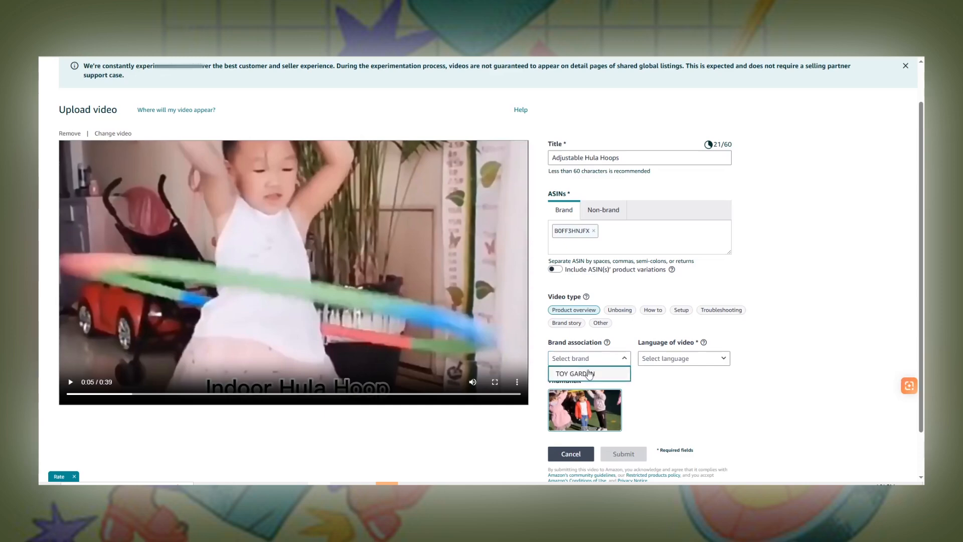
left_click(593, 371)
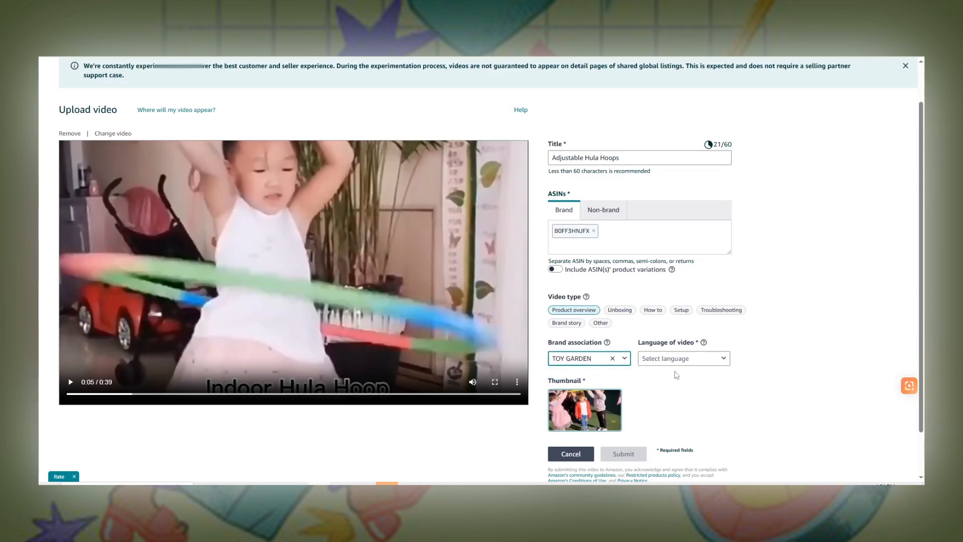
Step: Set the language of the video to English (EN) and review the rest of the upload form
left_click(714, 359)
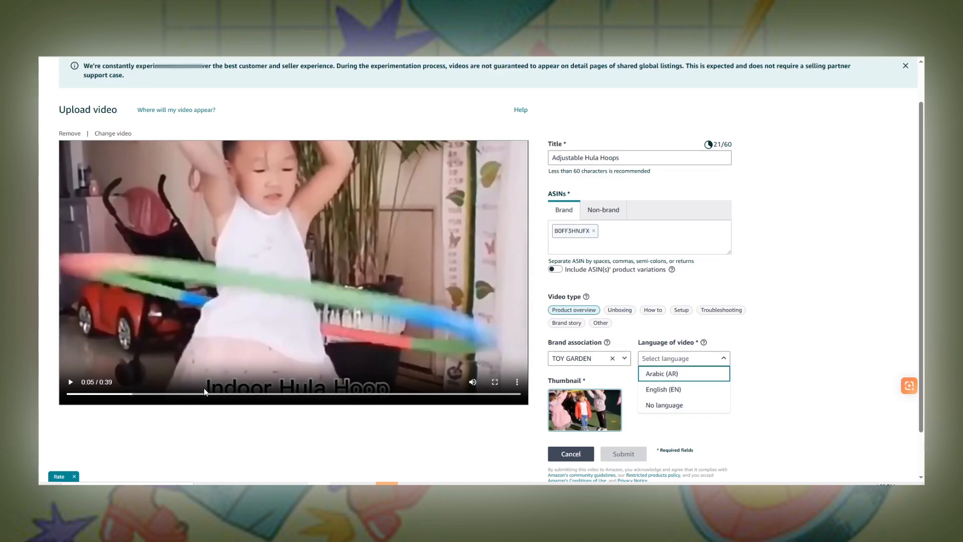
left_click(674, 390)
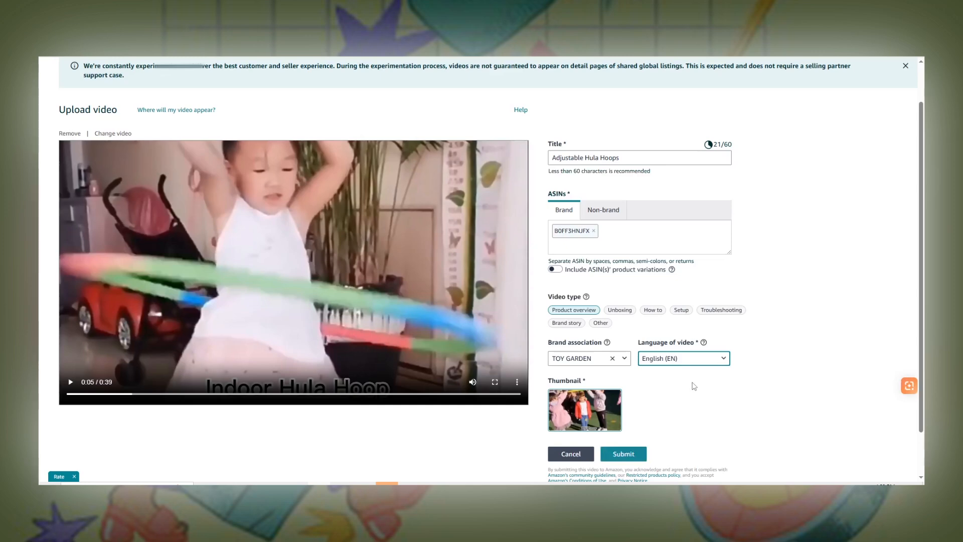
scroll(725, 373, "down", 1)
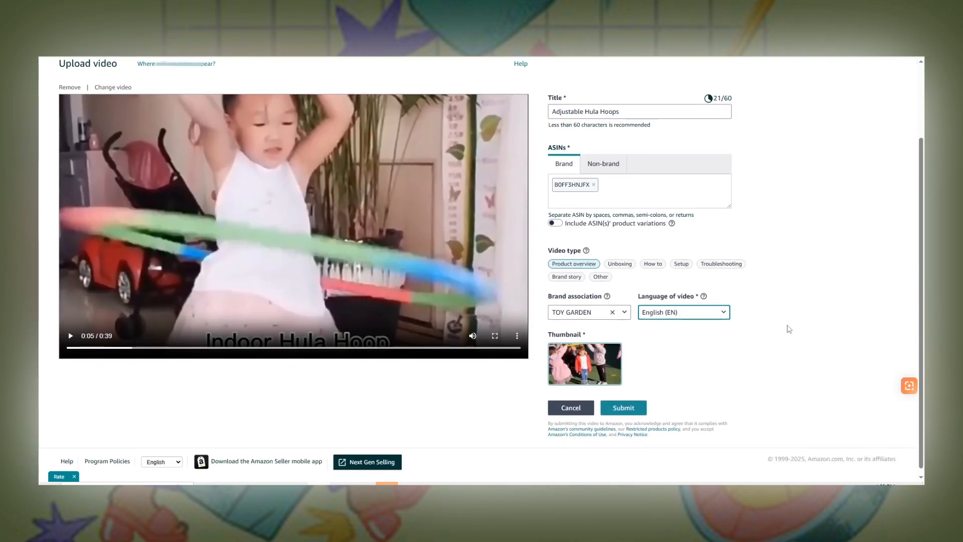
scroll(802, 294, "up", 1)
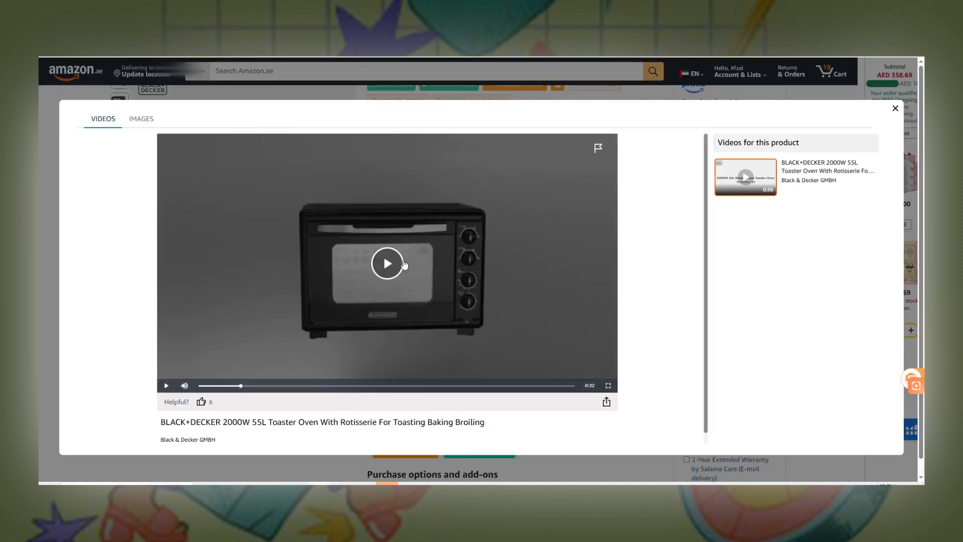
Step: Close the video viewer on the Black & Decker toaster oven listing and look at its image gallery
left_click(895, 108)
scroll(216, 239, "up", 3)
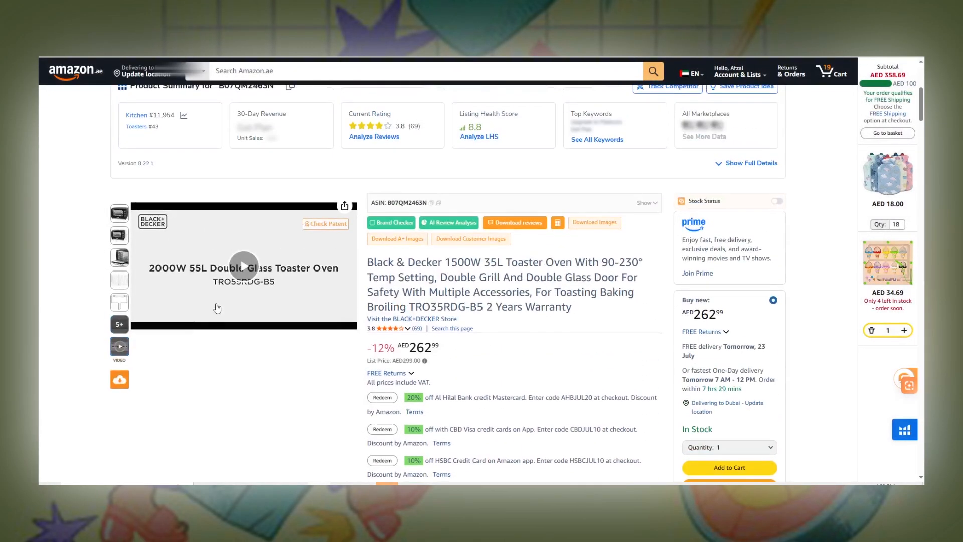
mouse_move(121, 217)
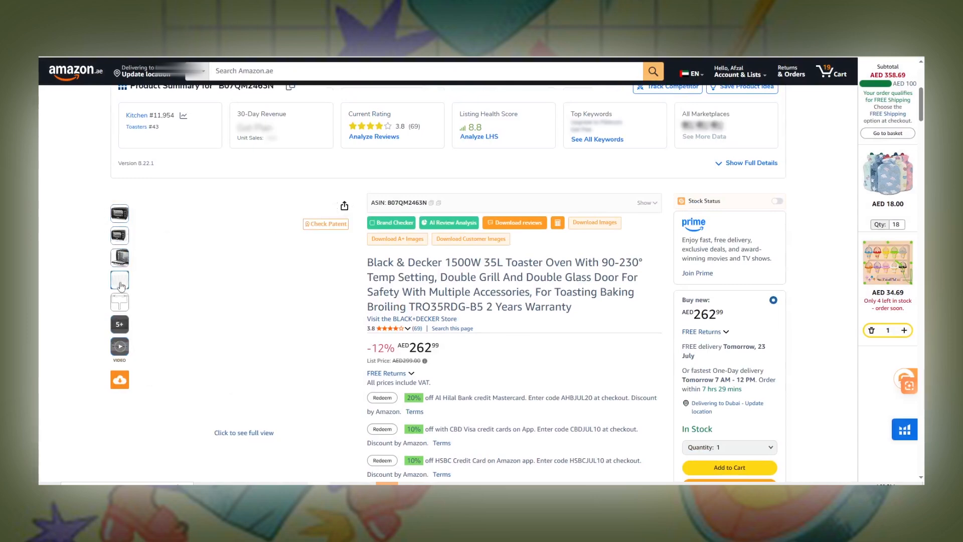
Step: Preview the product video in the Black & Decker toaster oven listing's gallery, pause it and close the video viewer
mouse_move(119, 350)
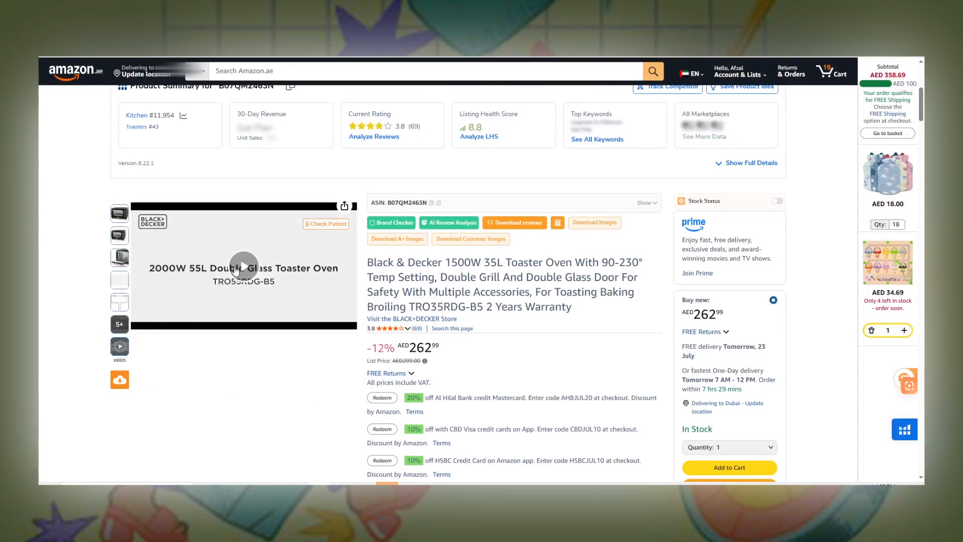
left_click(236, 270)
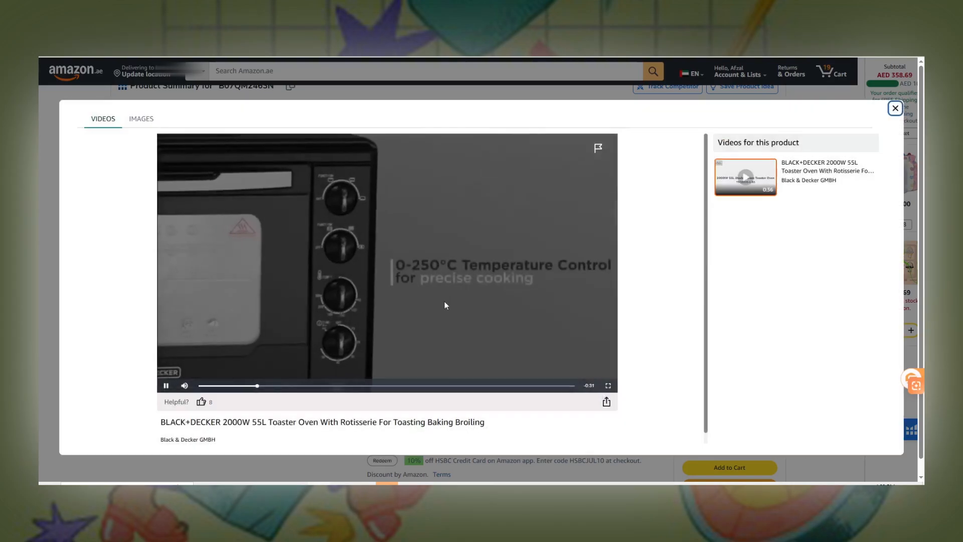
left_click(380, 285)
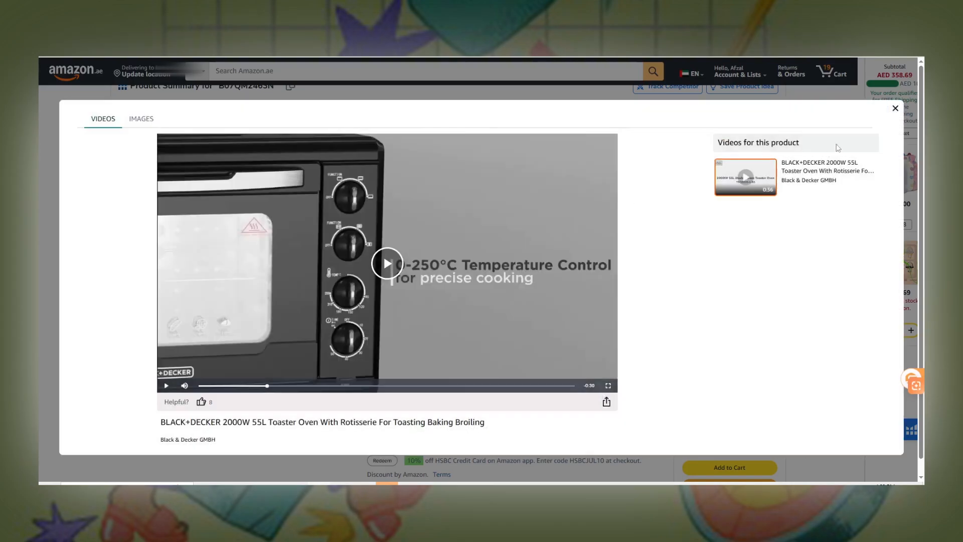
left_click(895, 108)
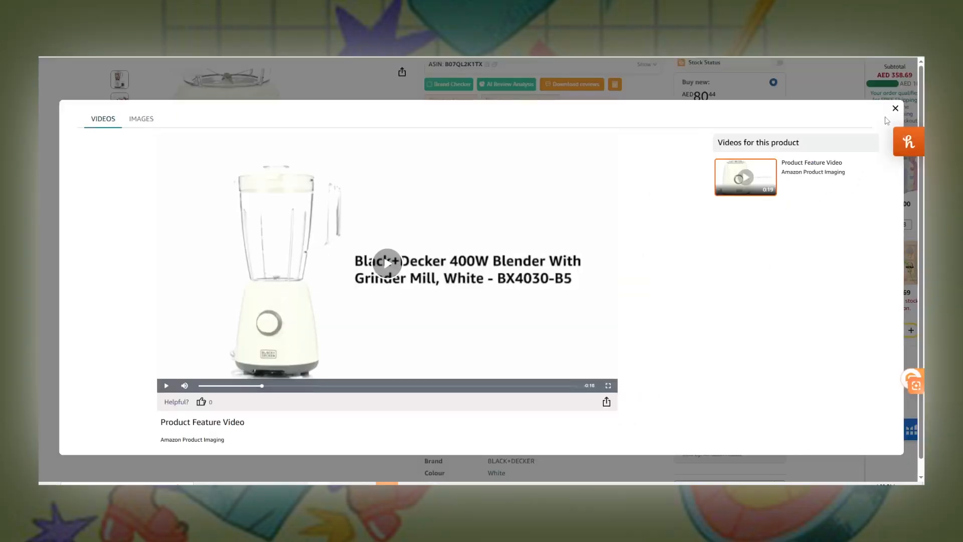
Step: Close the video viewer on the Black+Decker 400W blender listing, reopen its product feature video from the gallery and pause it
left_click(896, 109)
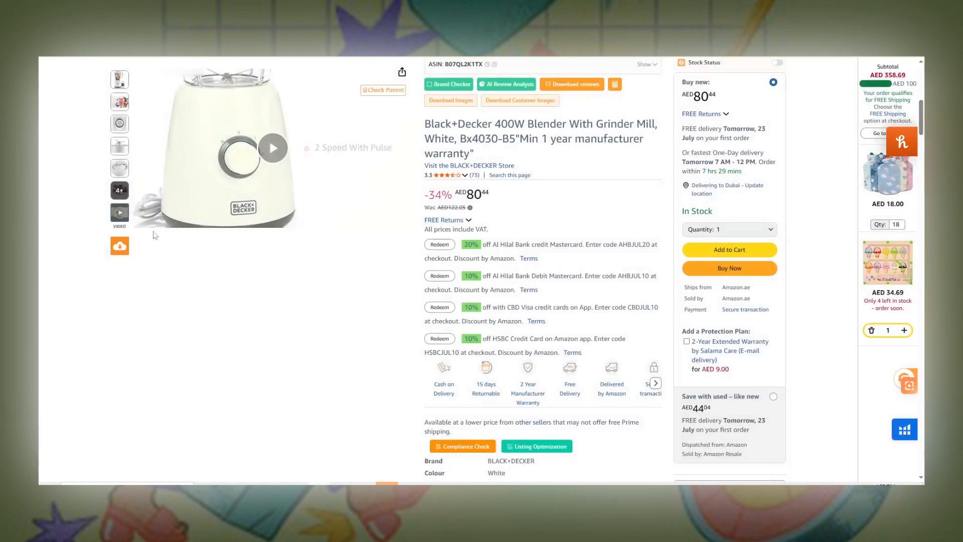
left_click(271, 157)
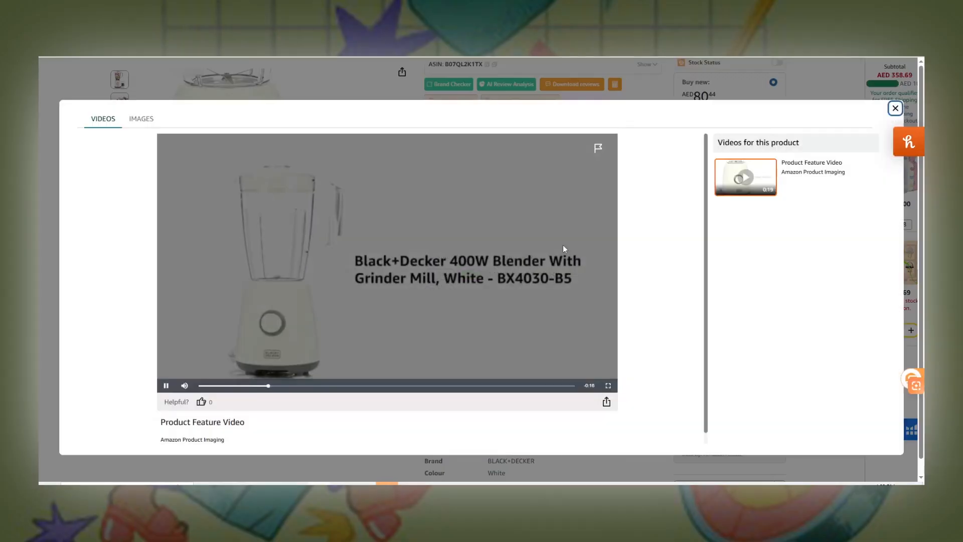
left_click(428, 315)
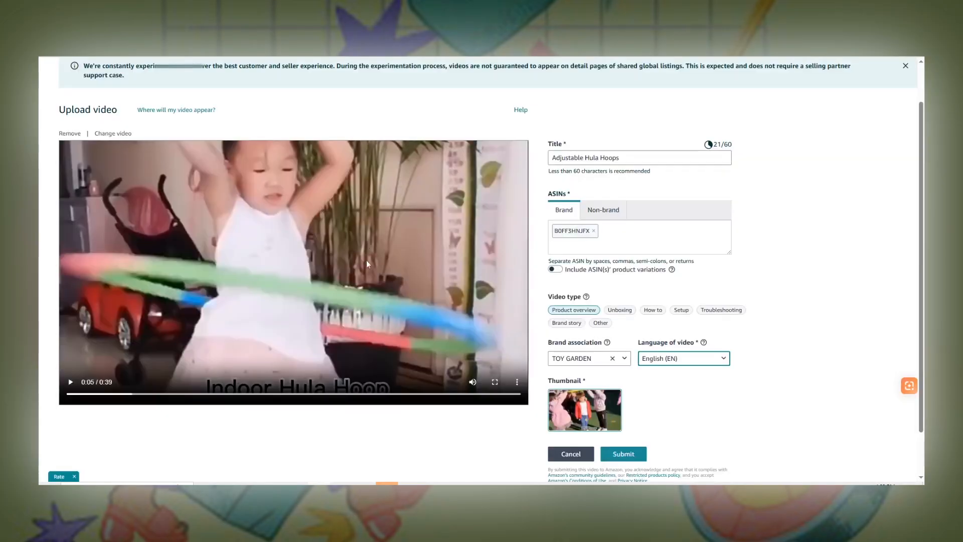
Step: Submit the completed Adjustable Hula Hoops video upload form and highlight the review-time sentence in the submission notice
scroll(367, 260, "up", 1)
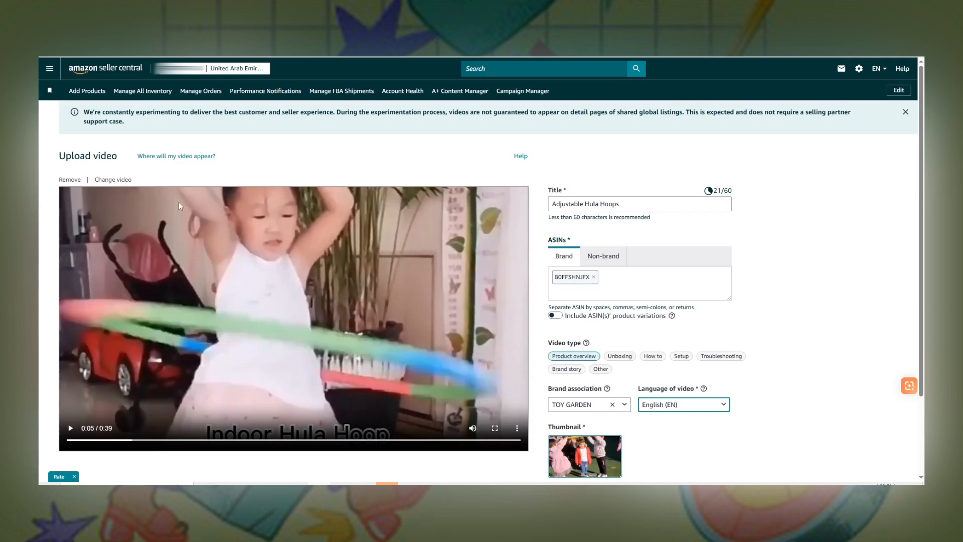
scroll(811, 231, "down", 2)
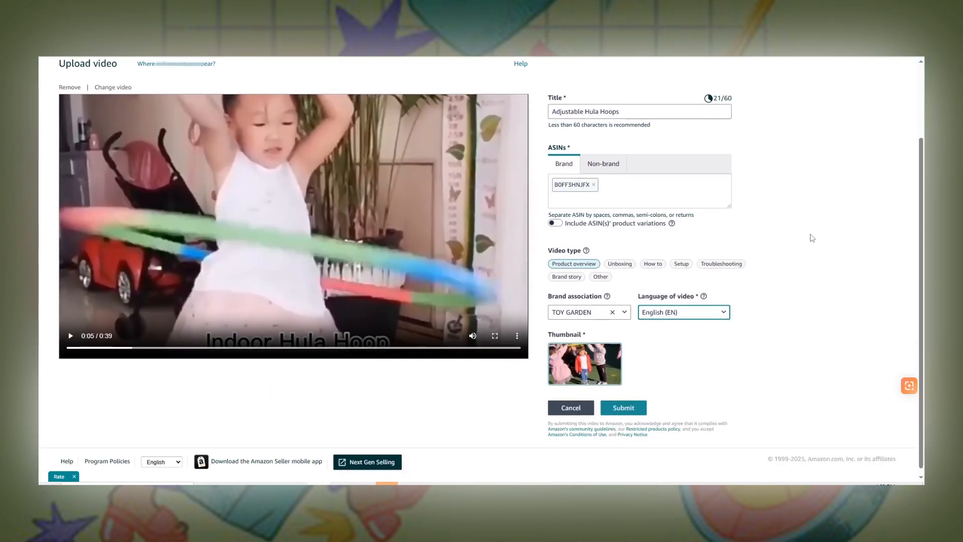
scroll(812, 238, "up", 2)
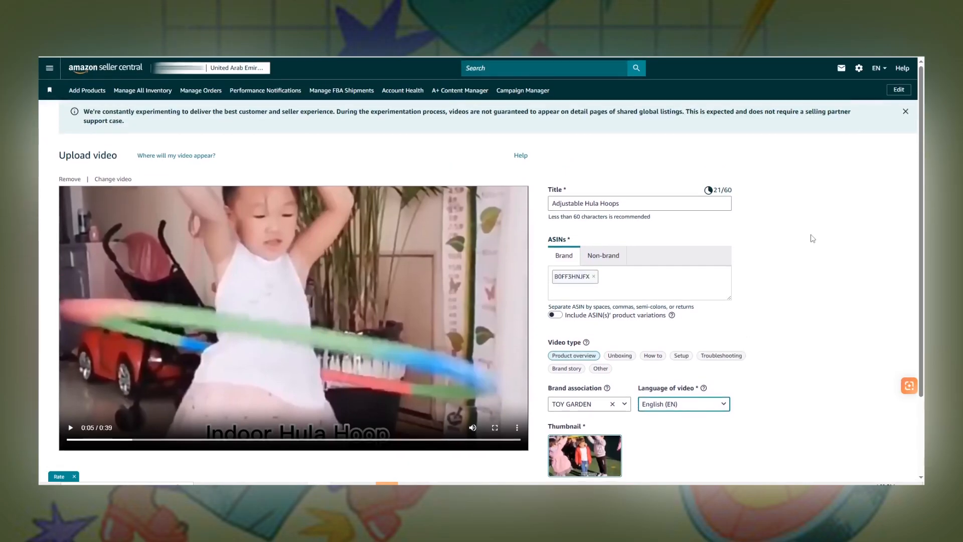
scroll(812, 237, "down", 2)
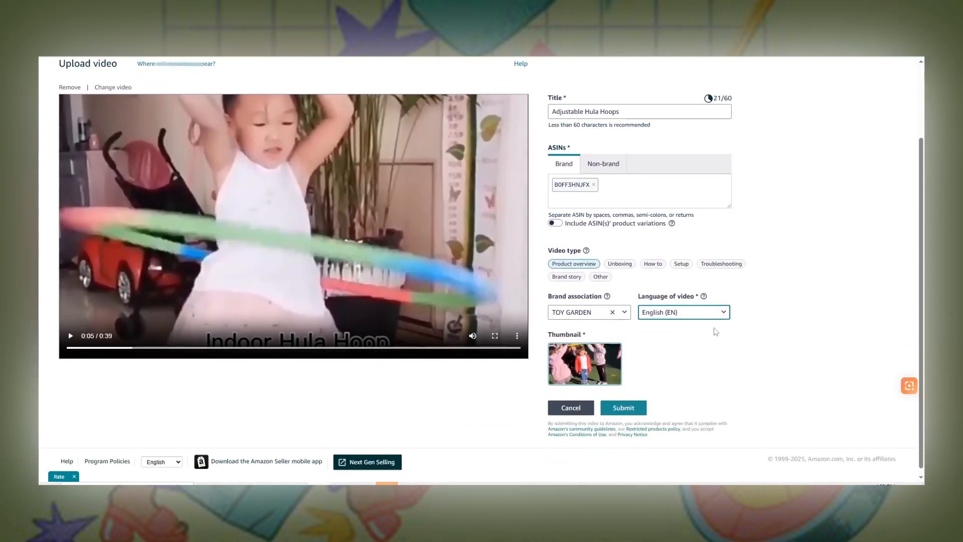
left_click(628, 410)
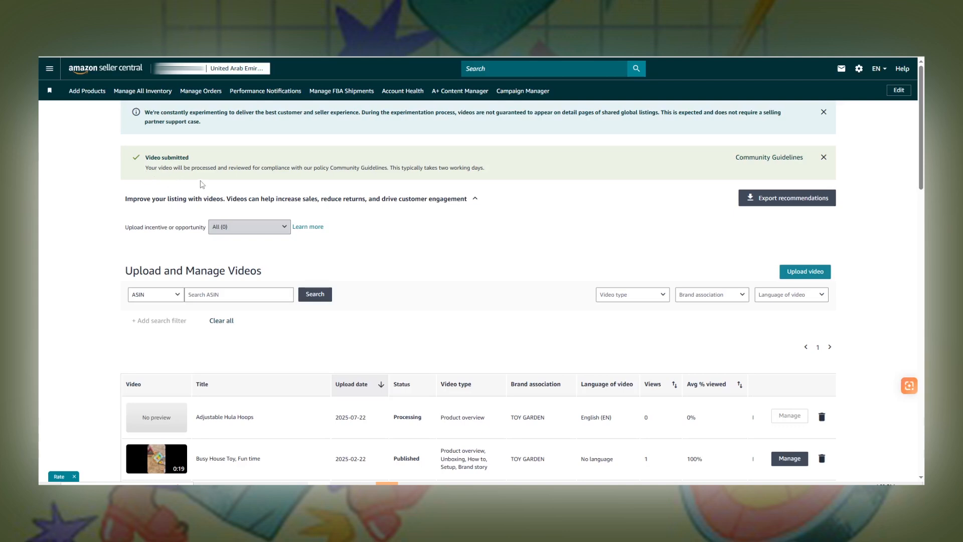
left_click_drag(494, 168, 385, 175)
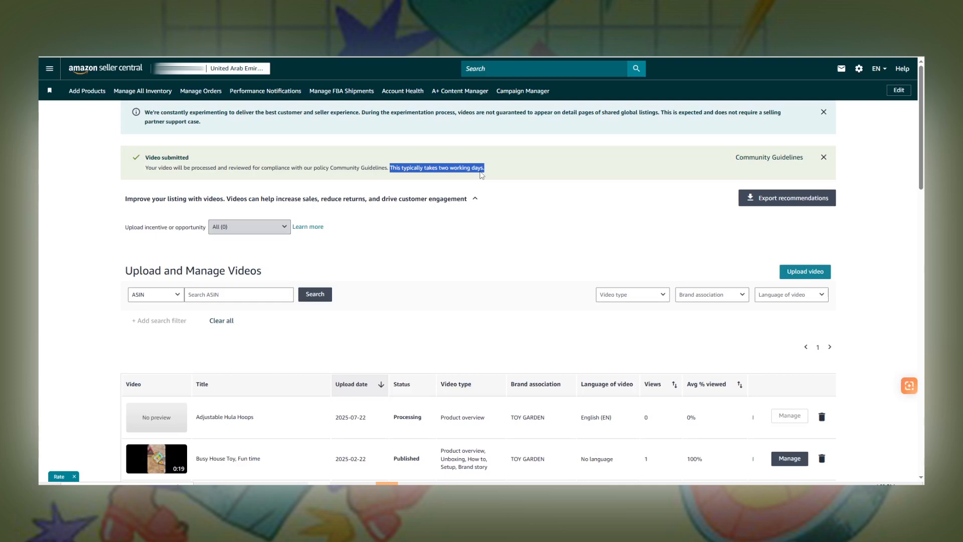
left_click_drag(486, 174, 404, 169)
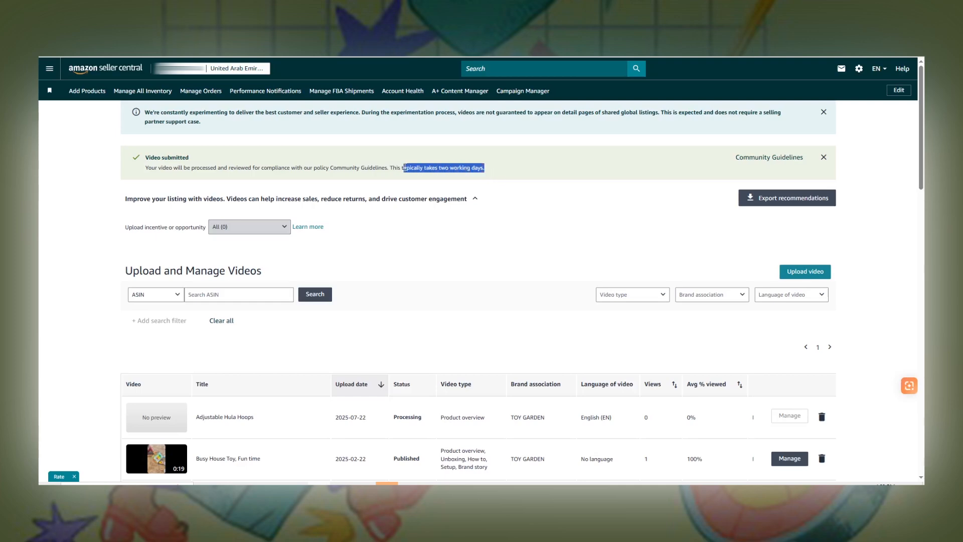